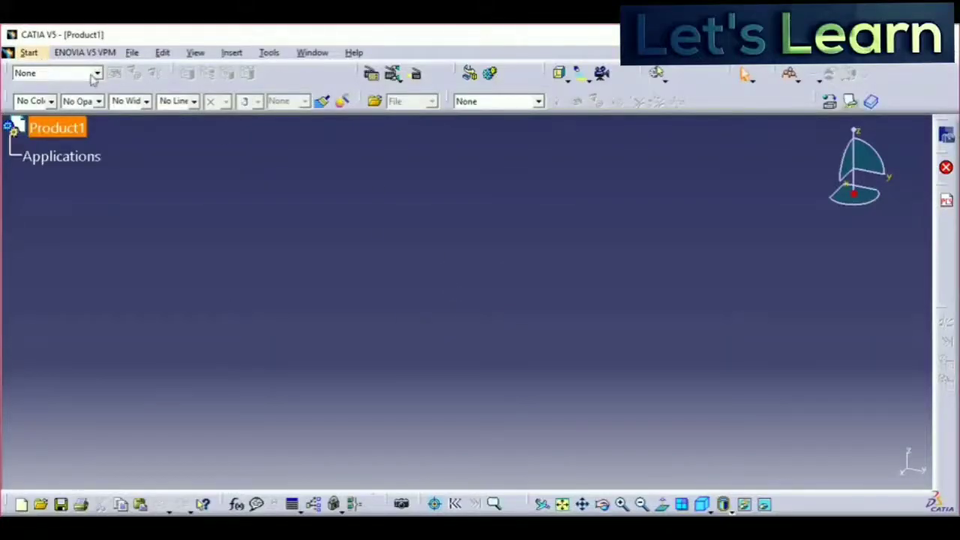
Switch to the Part Design workbench and create a new part in the product.
left_click(29, 53)
mouse_move(46, 87)
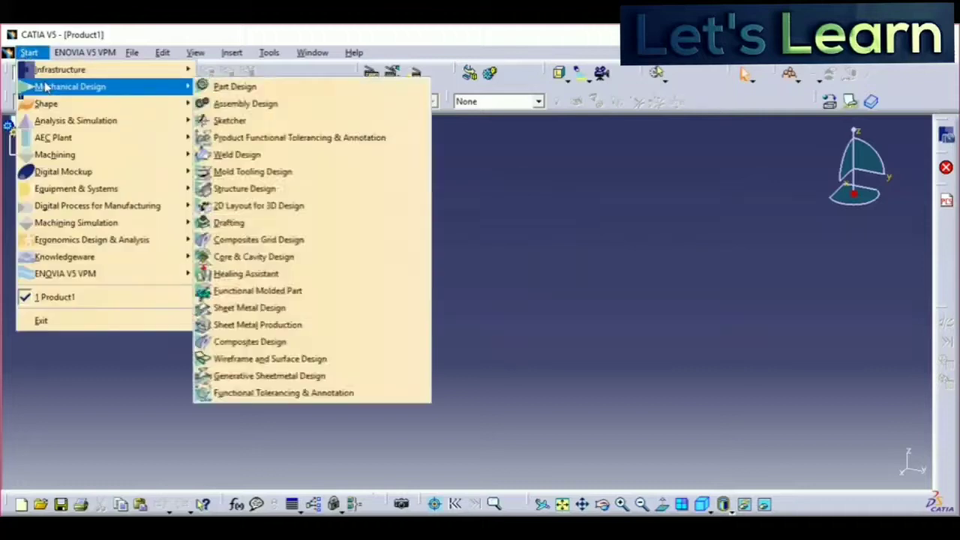
left_click(234, 87)
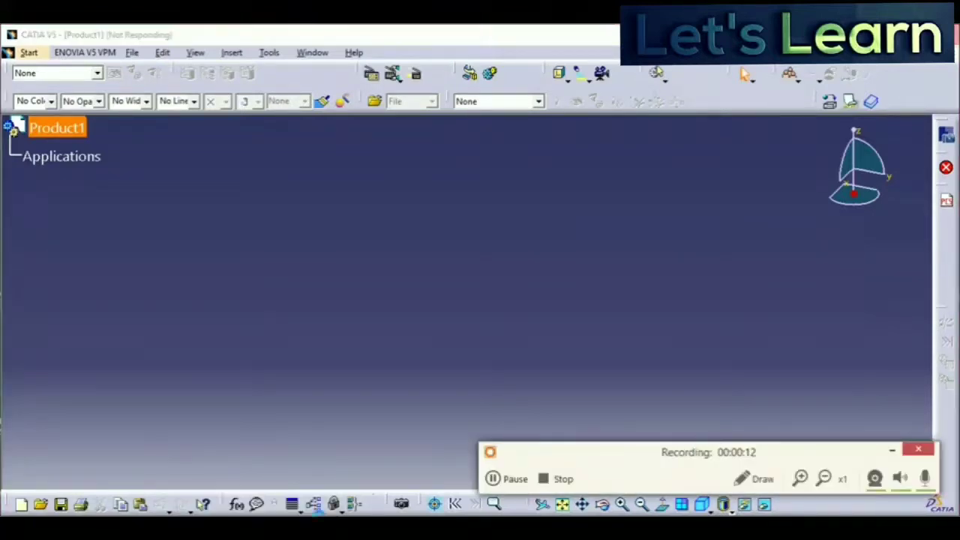
left_click(887, 452)
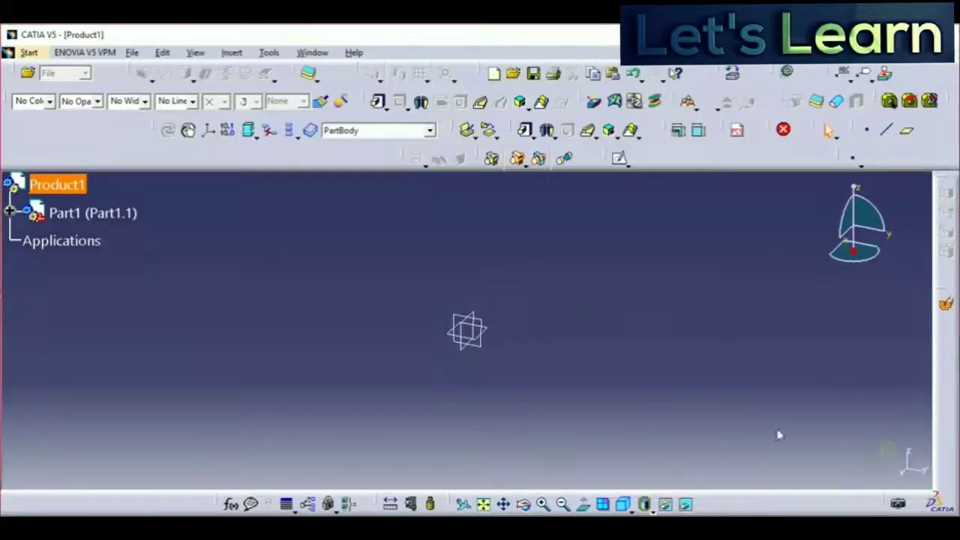
Sketch a rectangle about 110 mm wide and 25 mm high on the yz plane, starting at the origin.
left_click(475, 327)
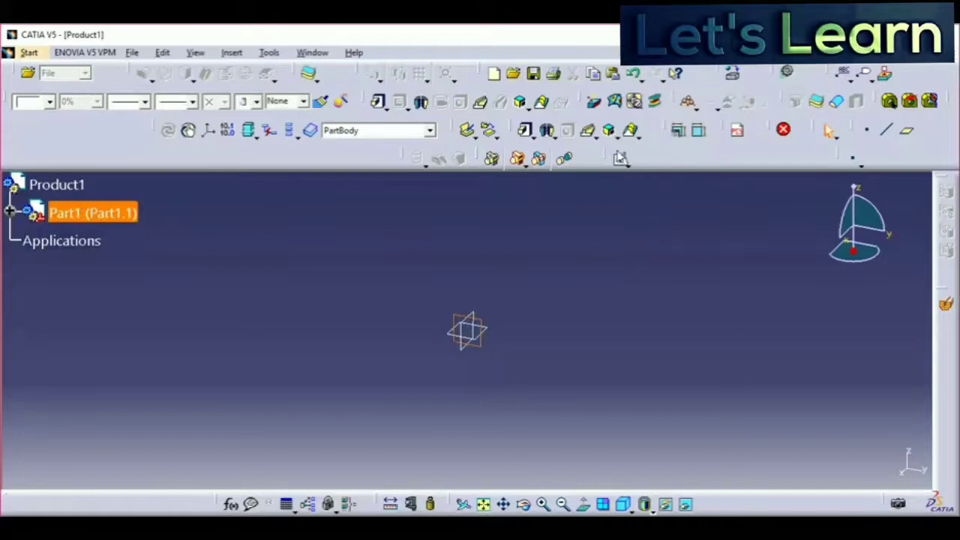
left_click(620, 160)
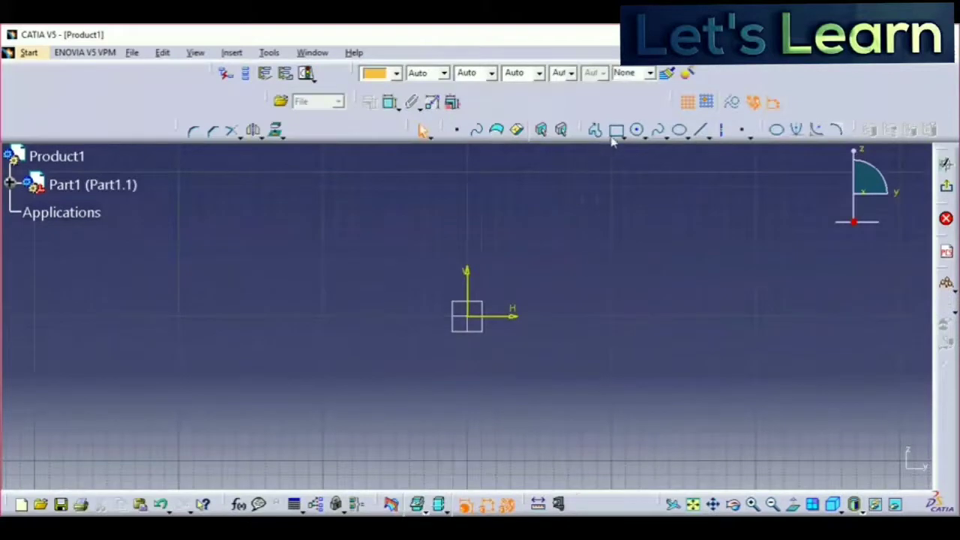
left_click(615, 132)
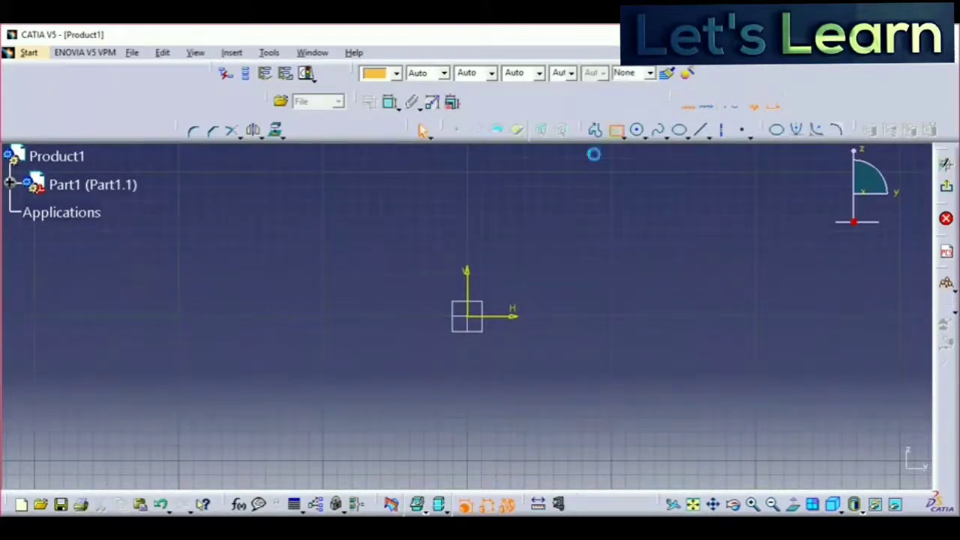
left_click(468, 315)
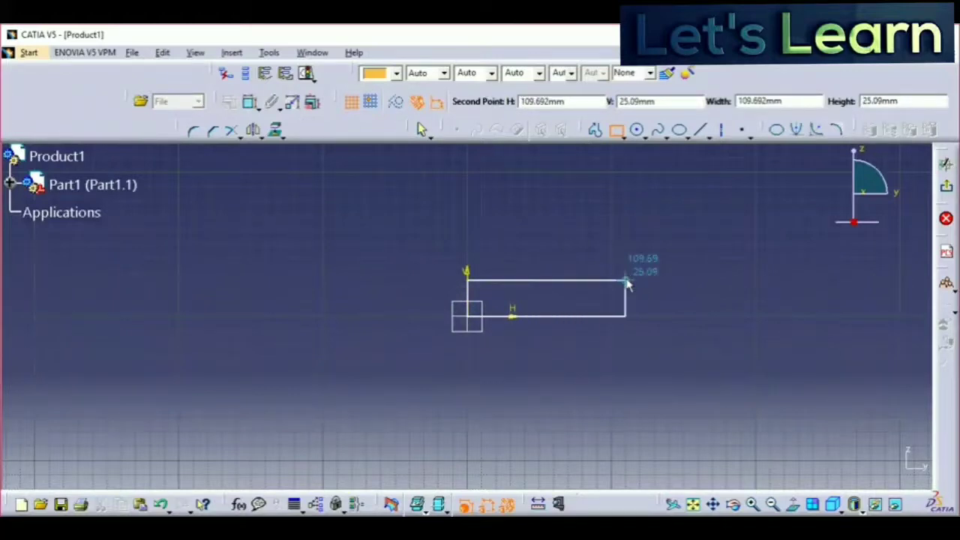
left_click(626, 281)
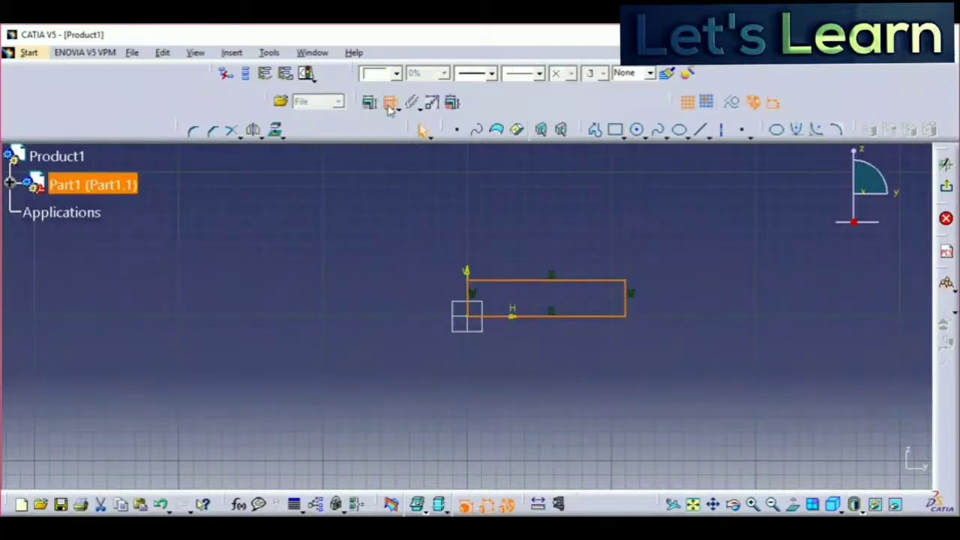
Dimension the rectangle's upper edge, set its length to 100 mm, and exit the sketch.
left_click(516, 253)
left_click_drag(535, 279, 542, 237)
left_click(541, 232)
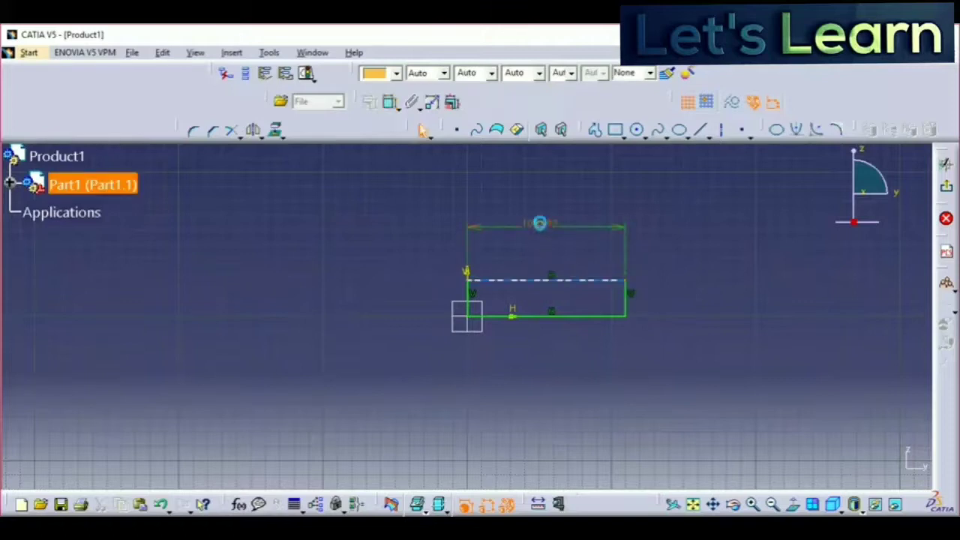
double_click(541, 226)
type("100")
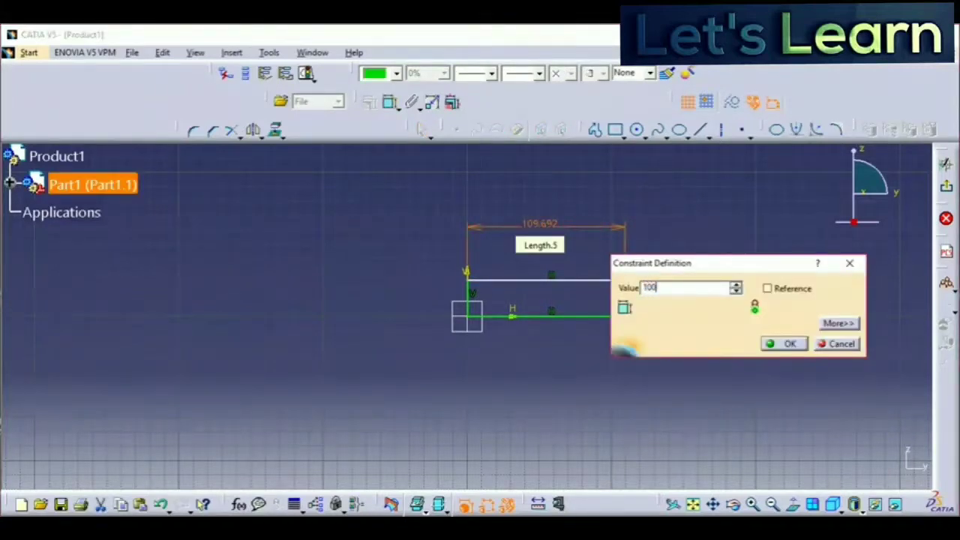
key("Return")
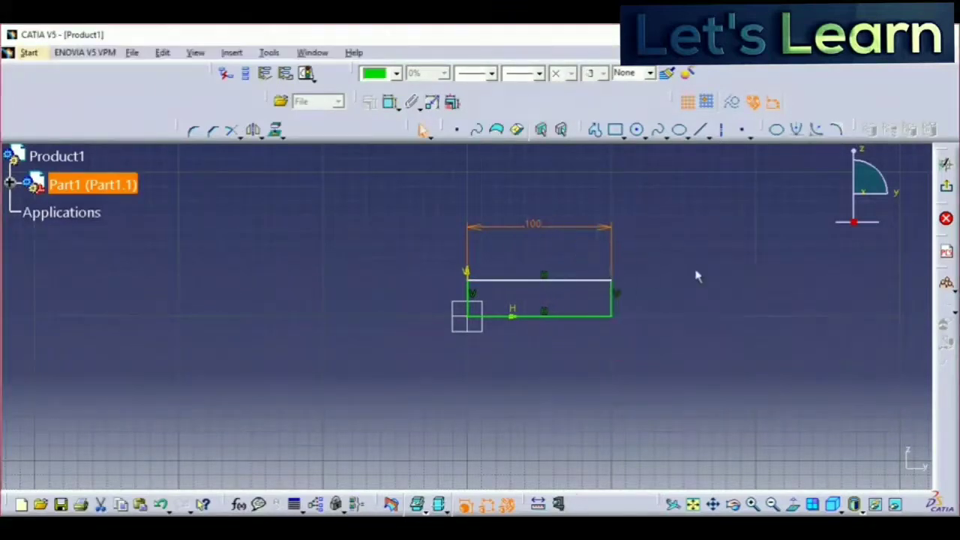
left_click(945, 165)
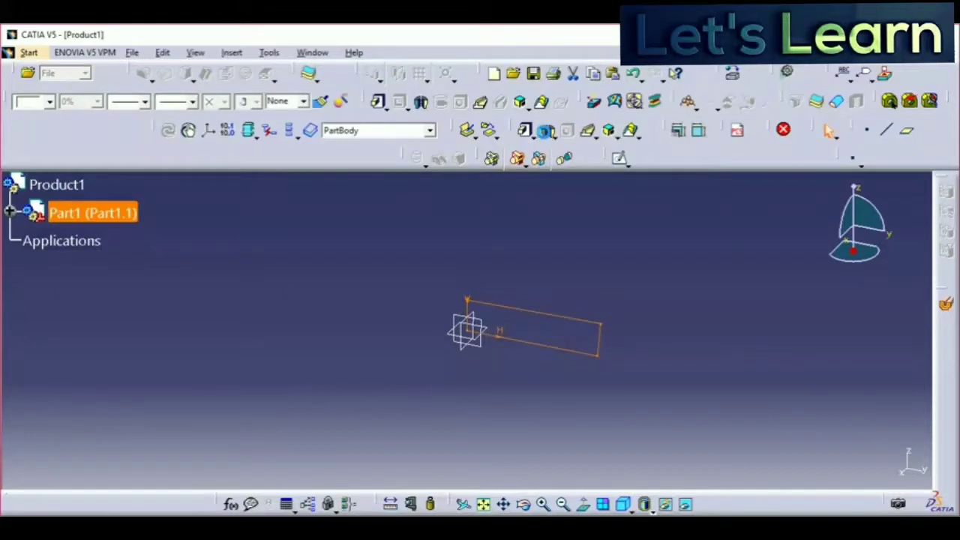
Revolve the rectangle 360° with Shaft around its vertical edge at the origin to form a solid disc.
left_click(547, 132)
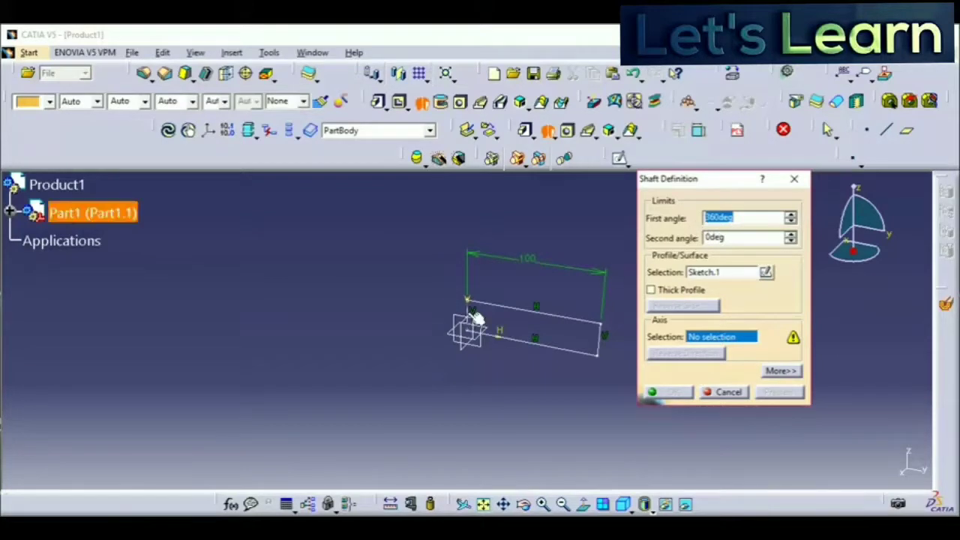
left_click(464, 321)
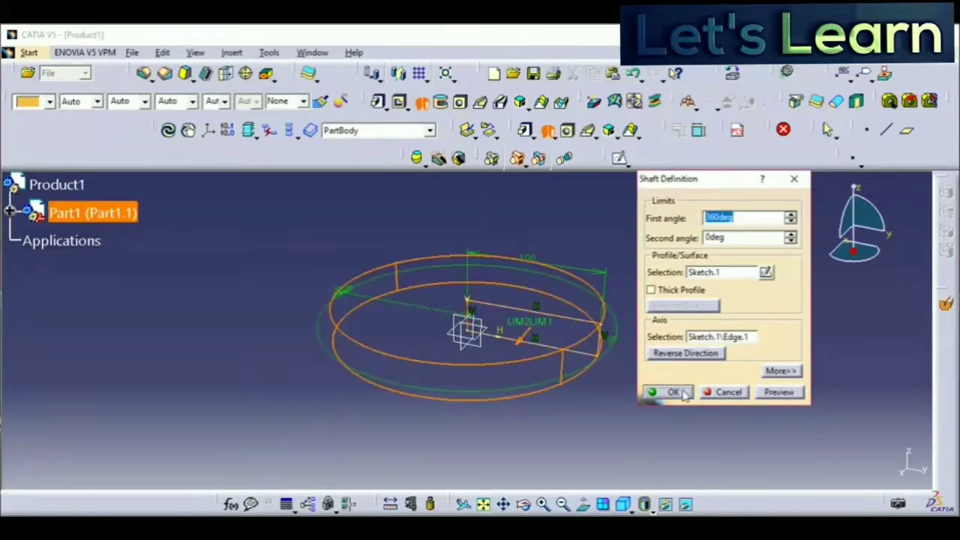
left_click(670, 391)
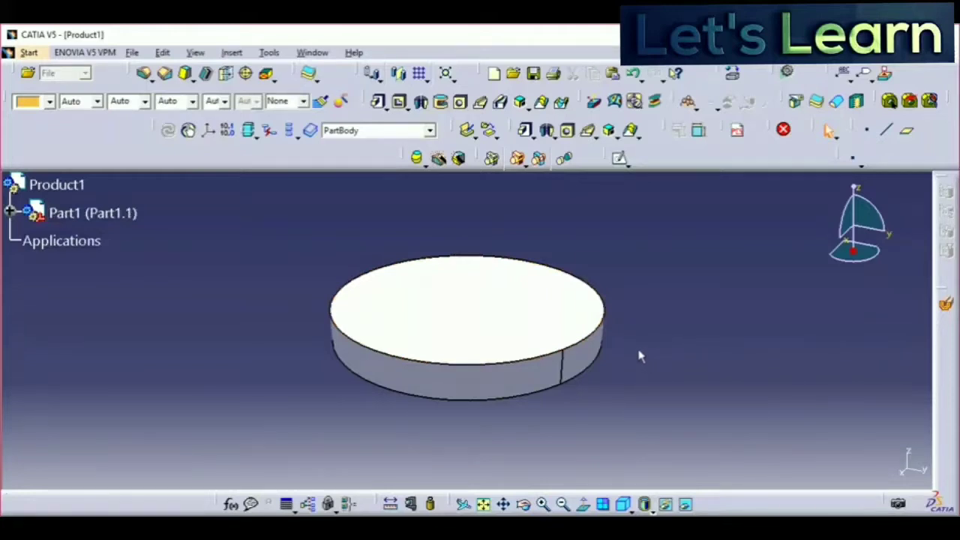
Sketch a rectangle about 73 mm by 11 mm on the yz plane, running from inside the disc past its outer rim.
left_click(619, 159)
left_click(619, 158)
double_click(93, 213)
left_click(29, 239)
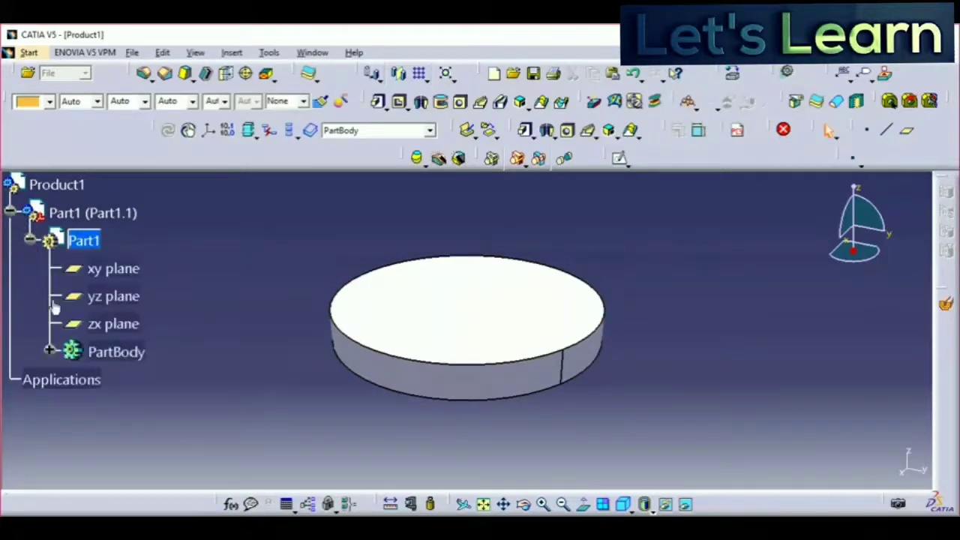
left_click(109, 296)
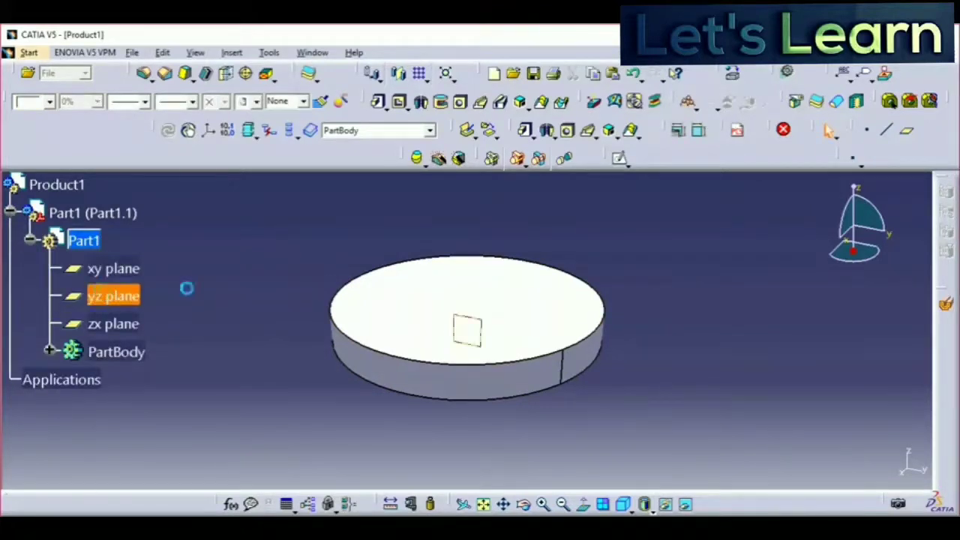
left_click(621, 161)
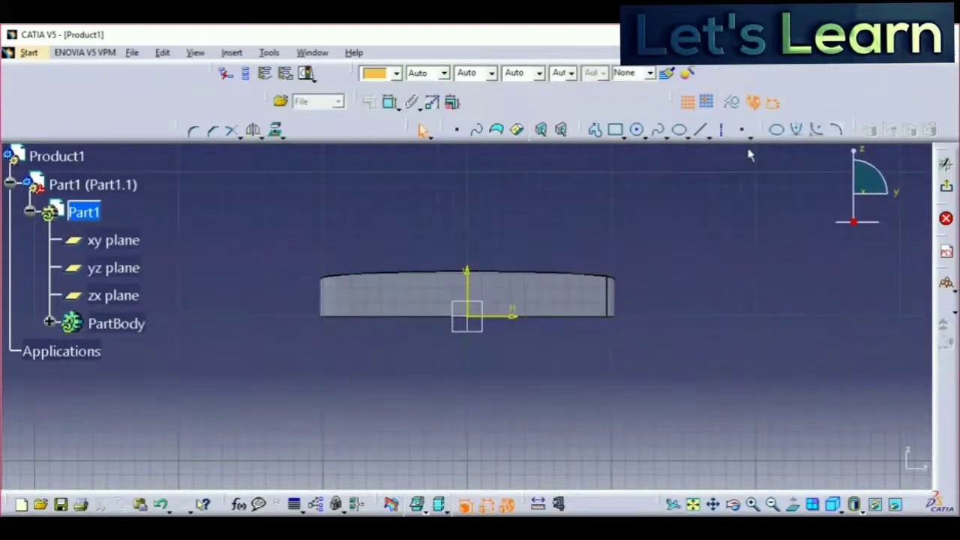
left_click(615, 131)
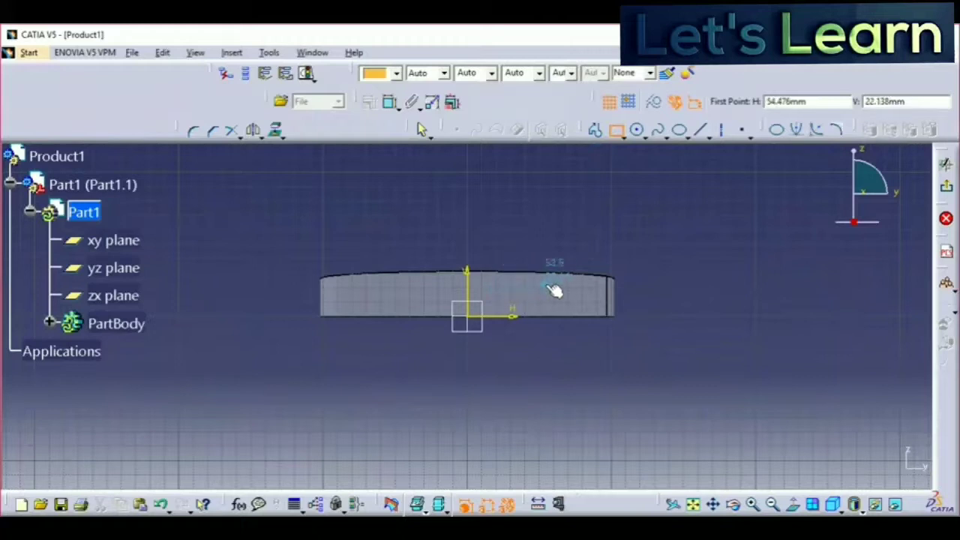
left_click(540, 284)
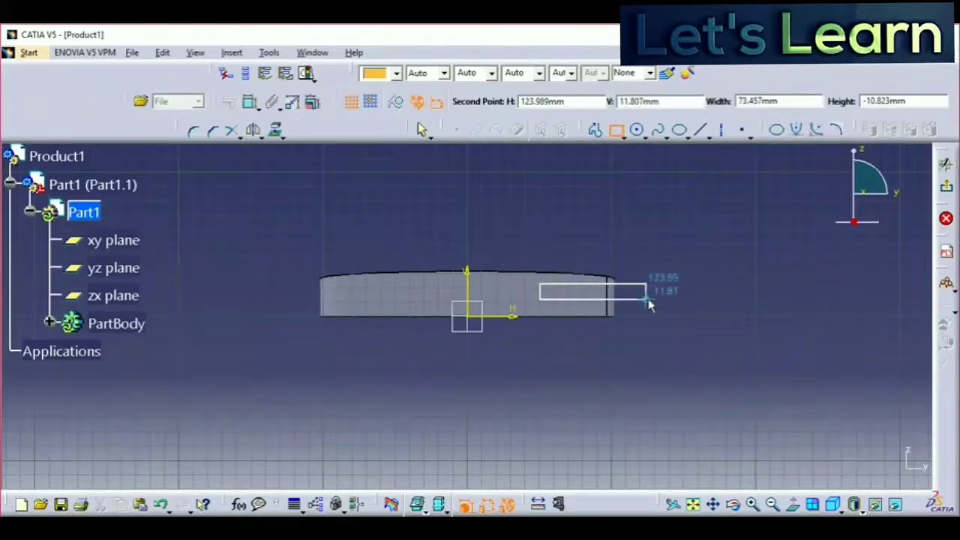
left_click(647, 299)
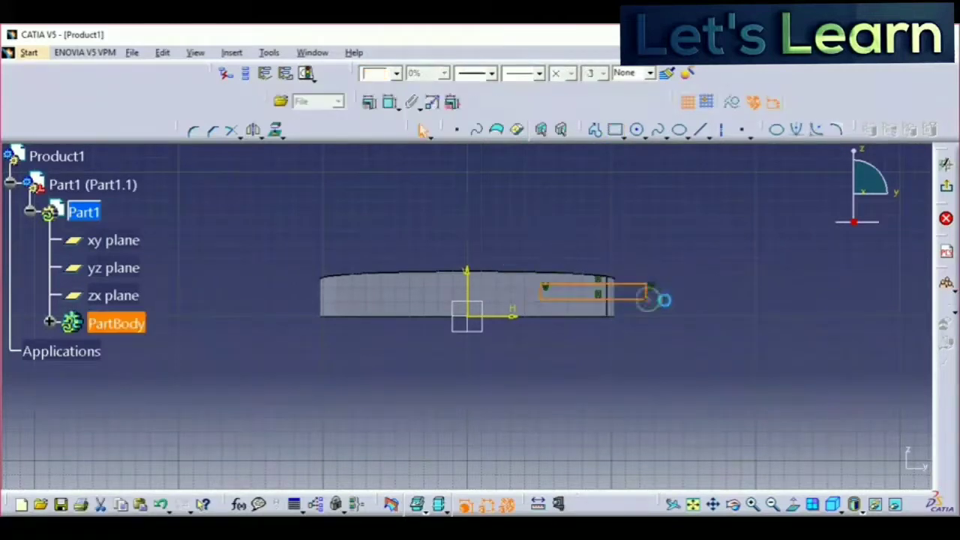
left_click(714, 305)
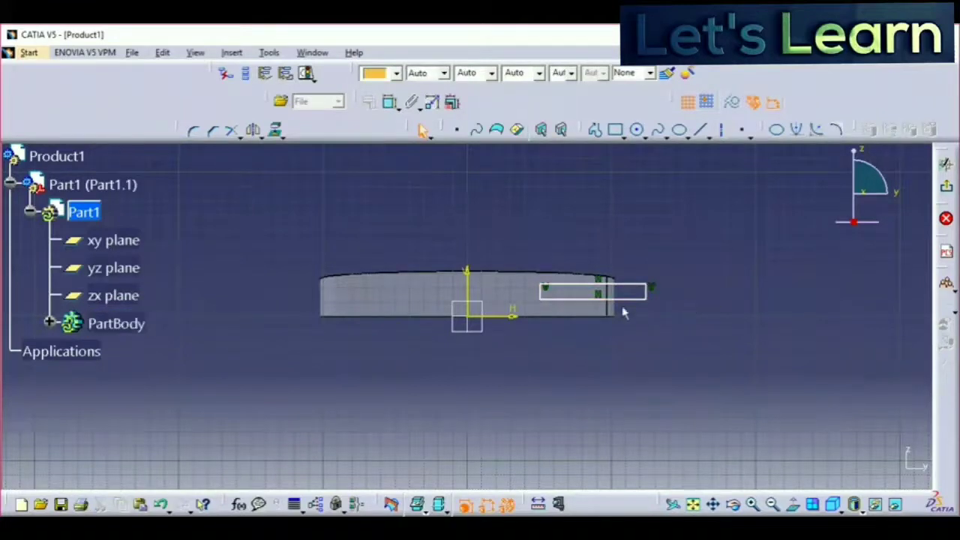
left_click(947, 190)
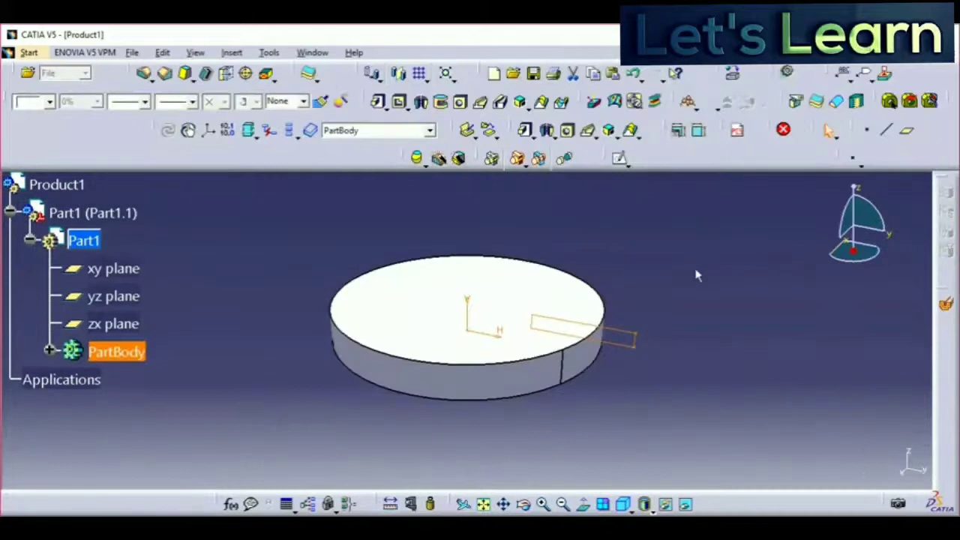
Cut a 360° Groove into the disc's rim by revolving the thin rectangle around the sketch's vertical axis.
left_click(568, 162)
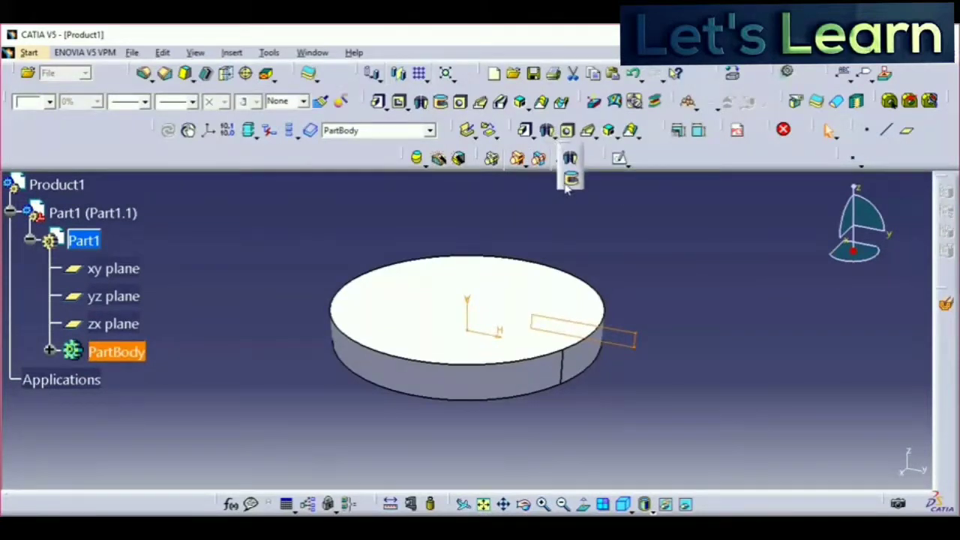
left_click(441, 105)
left_click(443, 105)
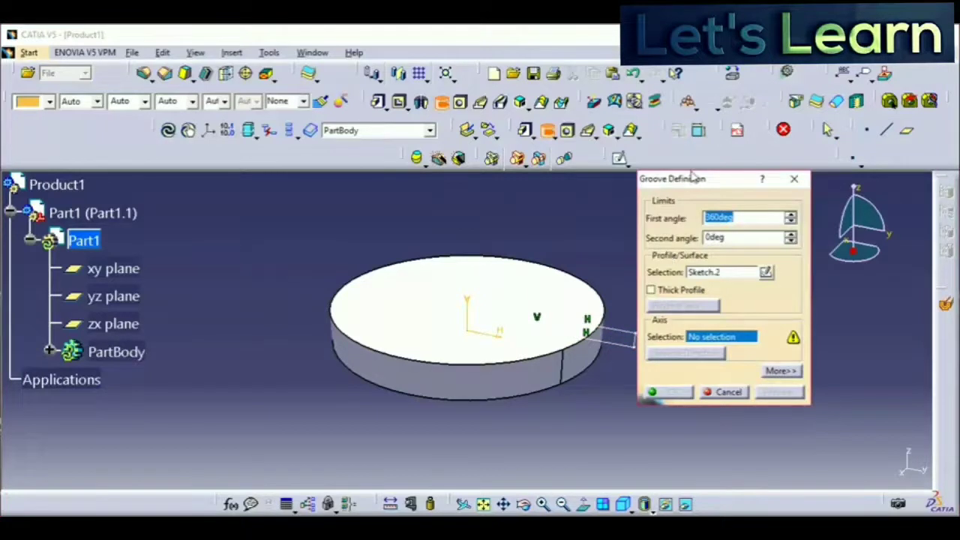
left_click_drag(693, 178, 740, 131)
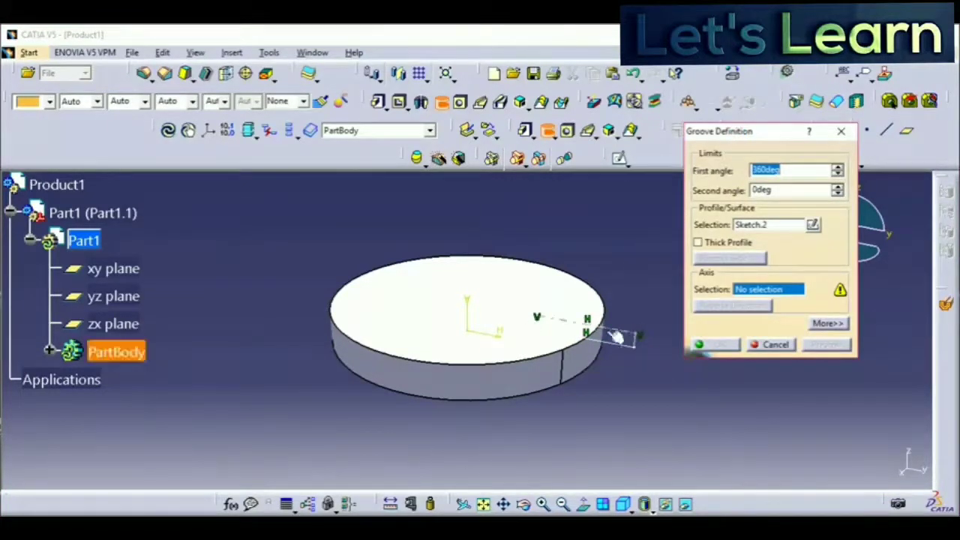
left_click(466, 317)
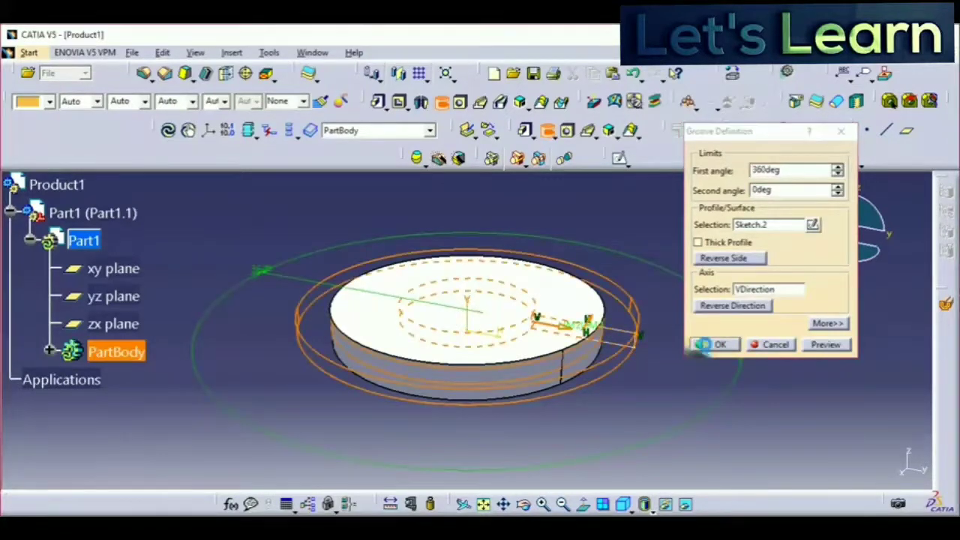
left_click(709, 346)
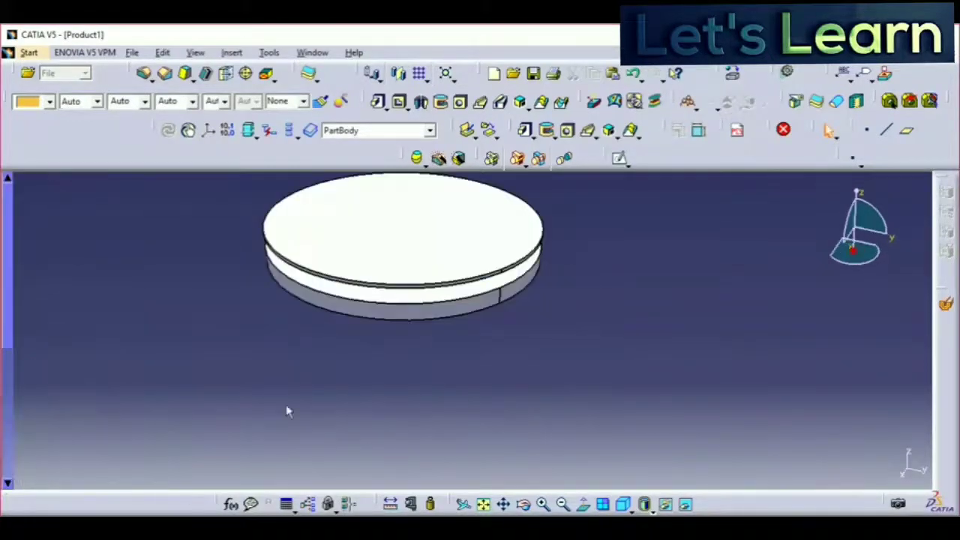
middle_click_drag(355, 338, 390, 392)
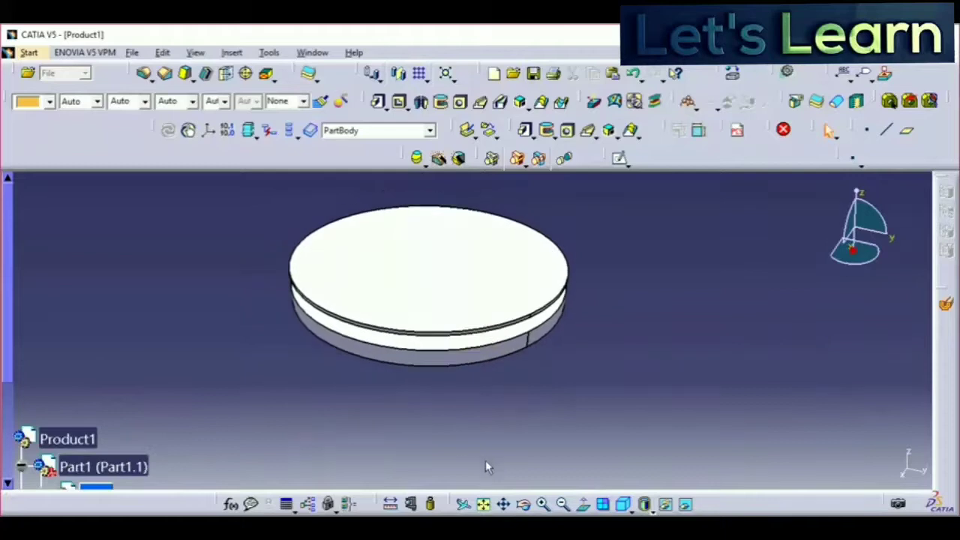
left_click(522, 503)
left_click_drag(535, 462, 479, 469)
mouse_move(484, 478)
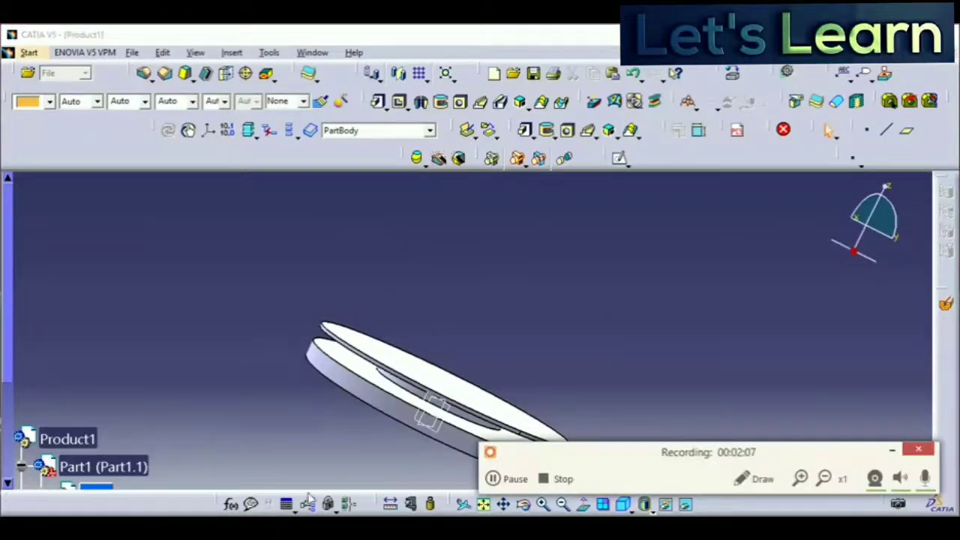